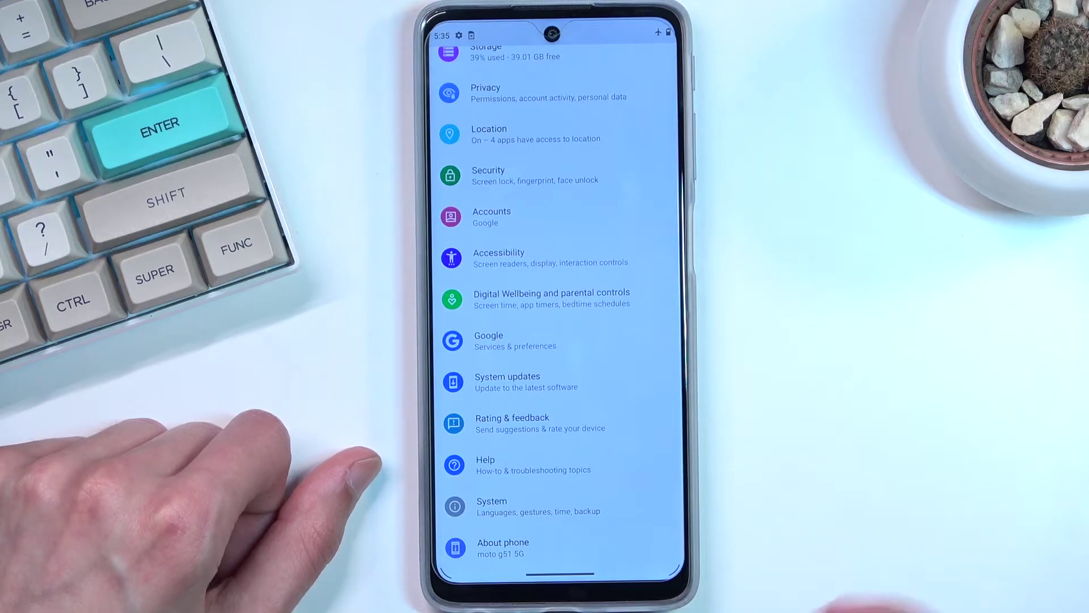
Step: Leave Settings and open the Screenshots album under Library in Google Photos
left_click(562, 575)
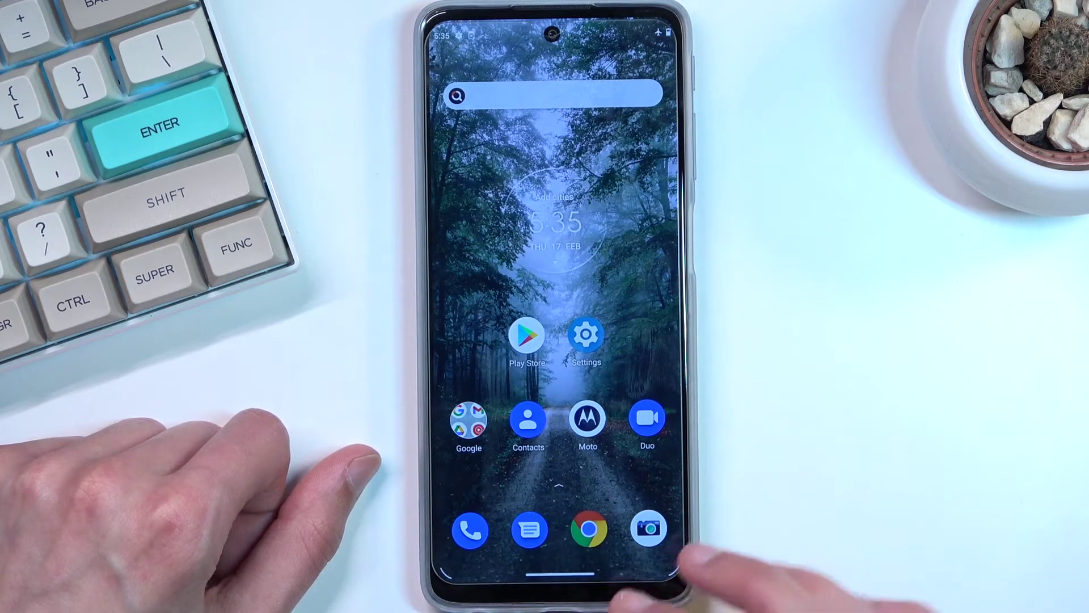
left_click_drag(562, 510, 561, 256)
scroll(562, 341, "down", 5)
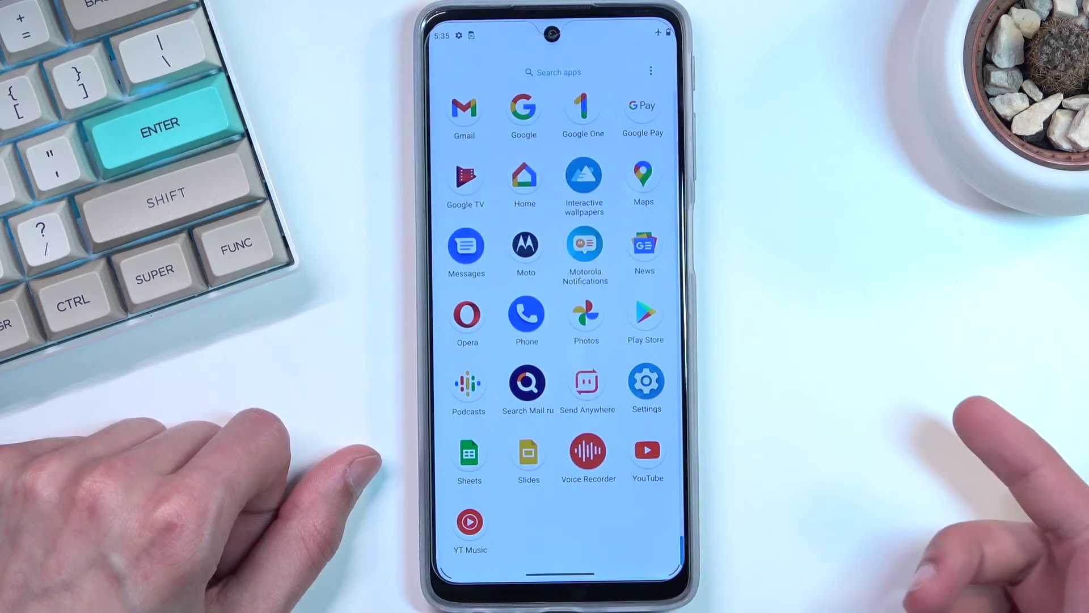
left_click(586, 316)
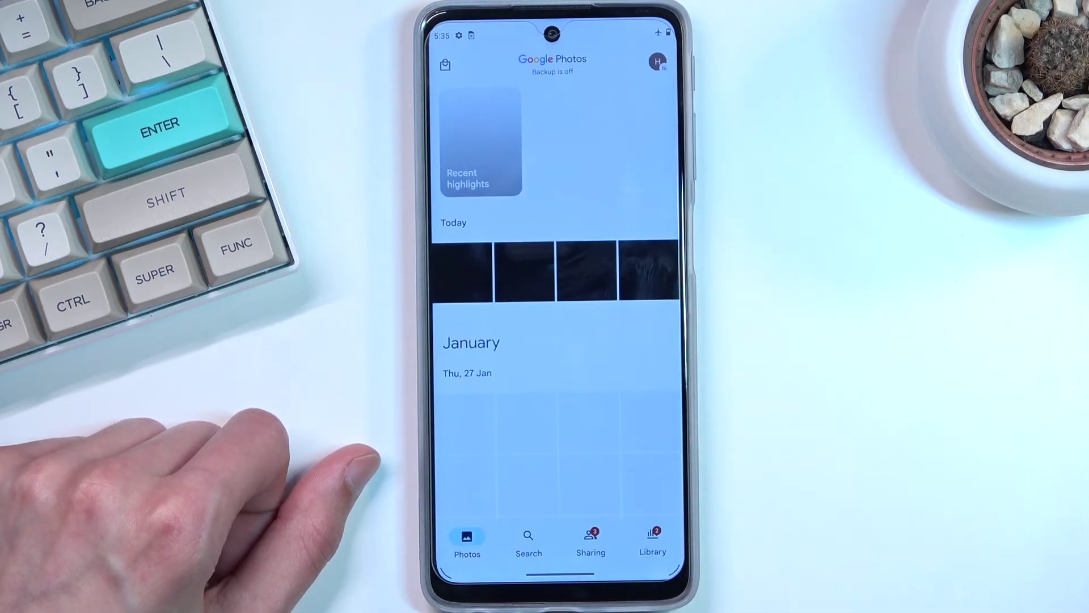
left_click(653, 540)
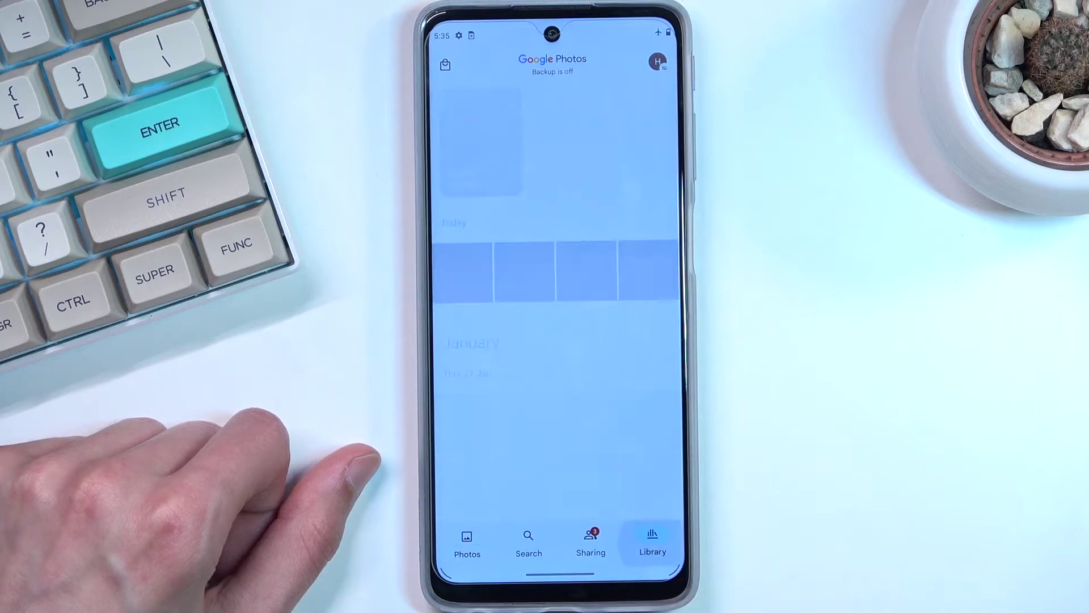
left_click(540, 223)
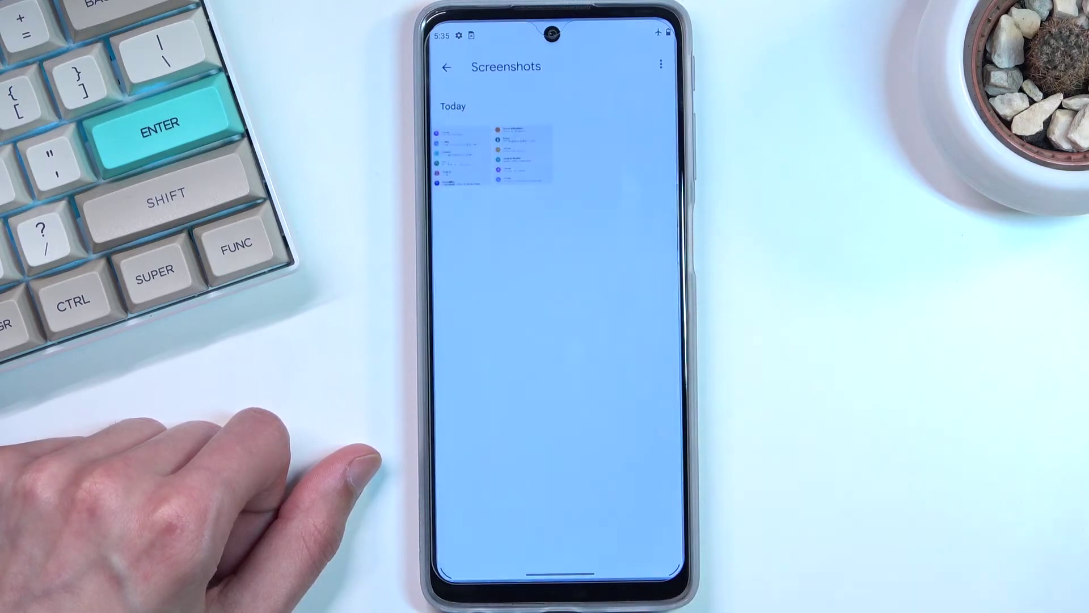
Step: View the long Settings screenshot full screen with its details, then return home
left_click(493, 153)
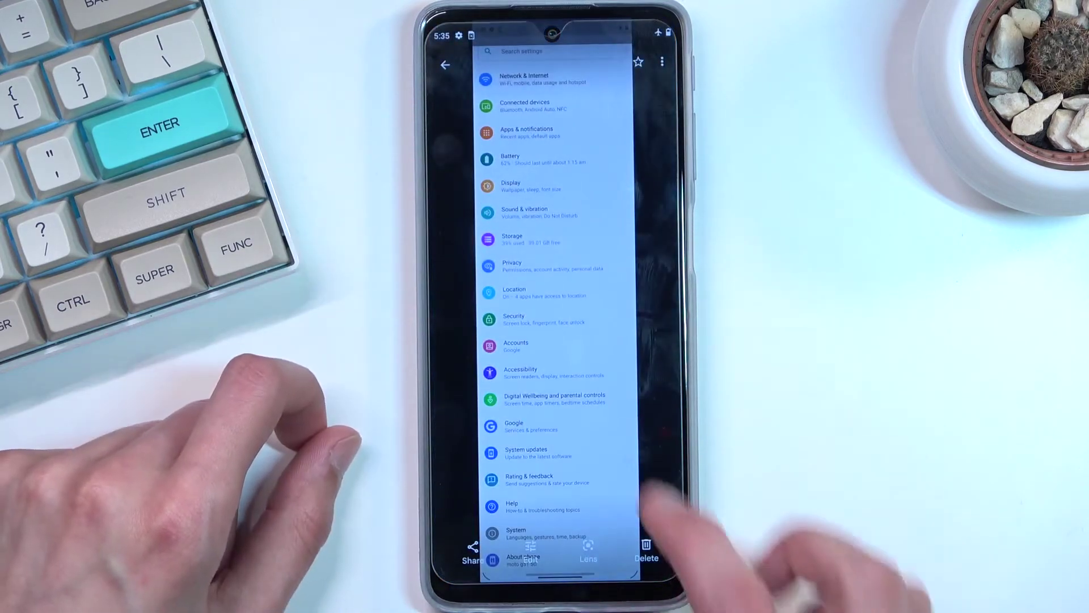
left_click(596, 510)
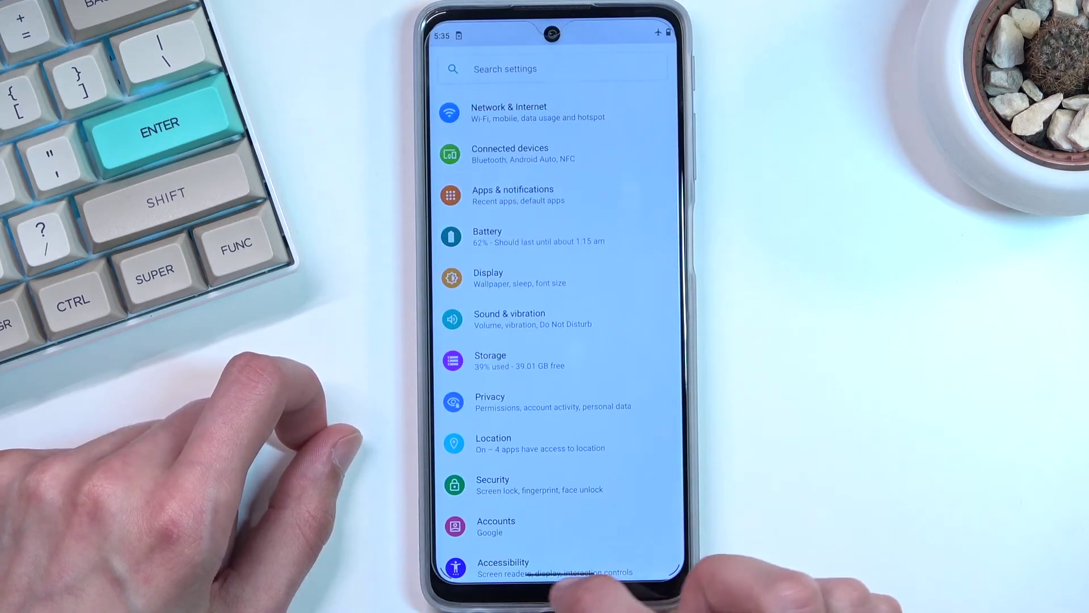
left_click_drag(579, 545, 579, 340)
left_click_drag(560, 577, 560, 383)
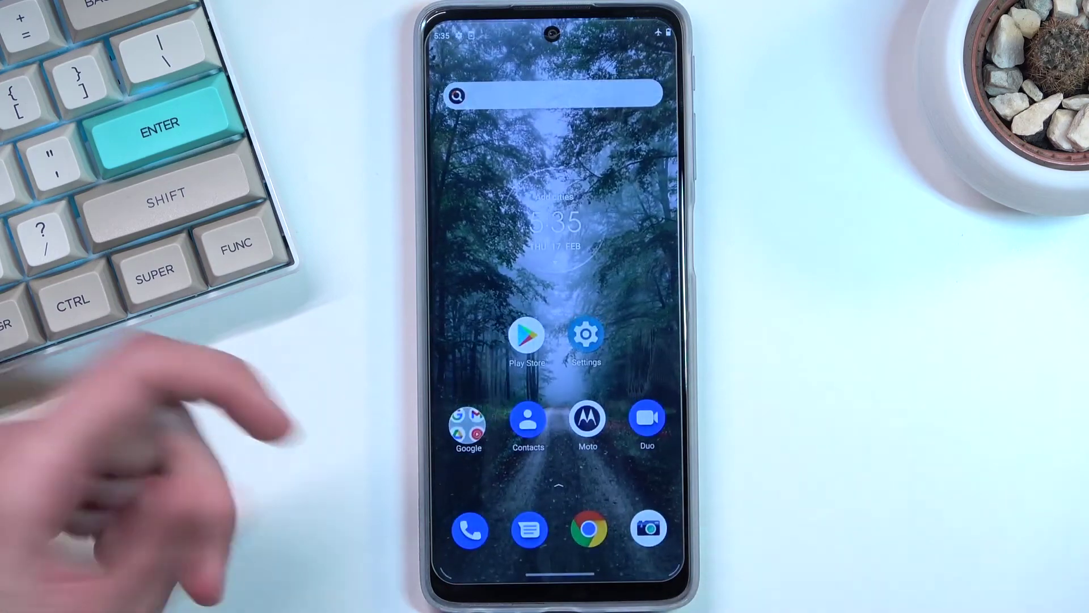